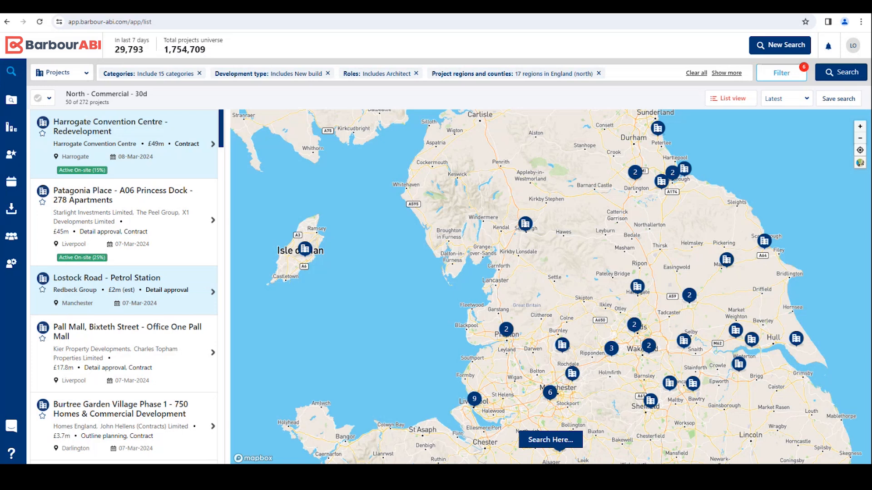
Step: Open the Patagonia Place - A06 Princess Dock project and show the existing tags available for it
click(76, 209)
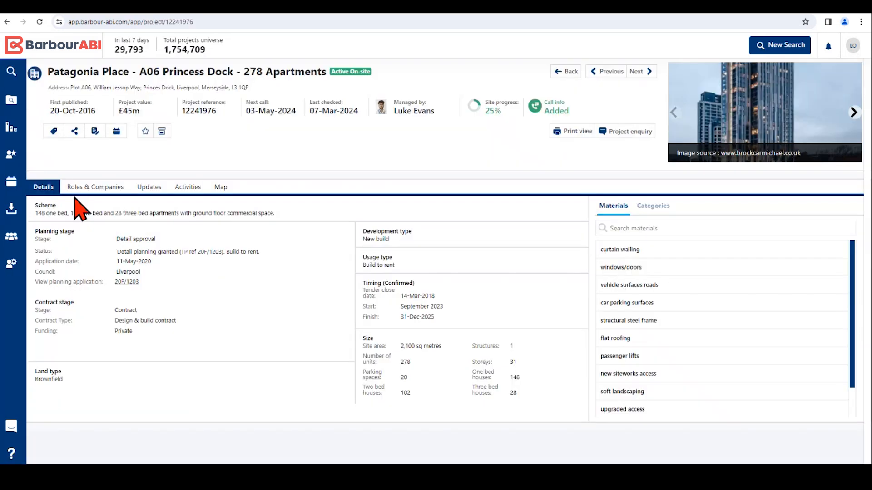
click(54, 132)
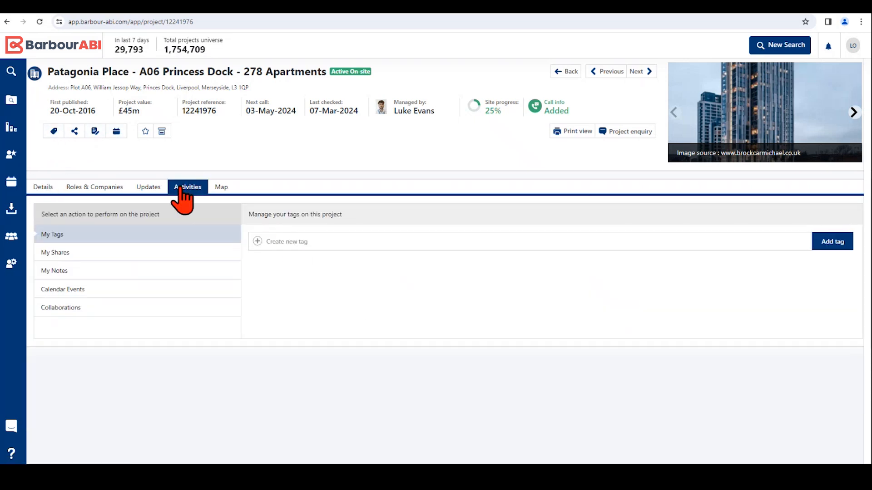
click(303, 242)
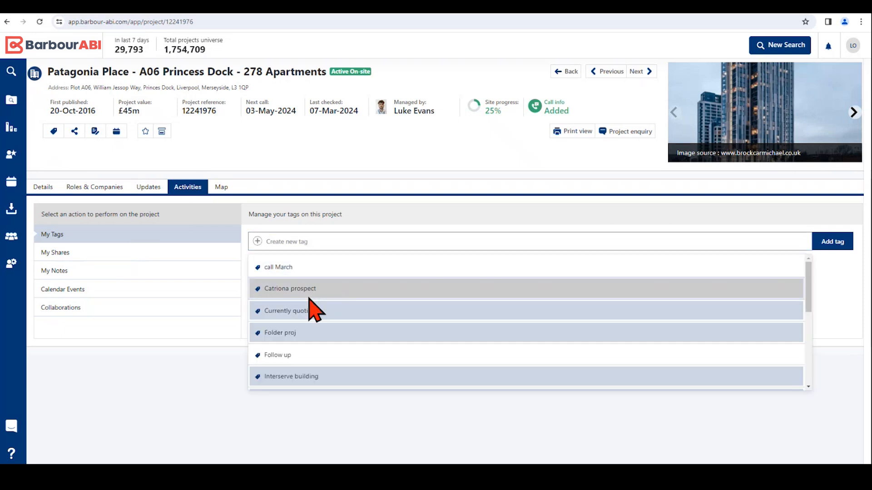
Step: Review the existing tags and add the Follow up tag to the Patagonia Place project
scroll(311, 339, down, 1)
scroll(312, 340, down, 2)
scroll(312, 340, up, 5)
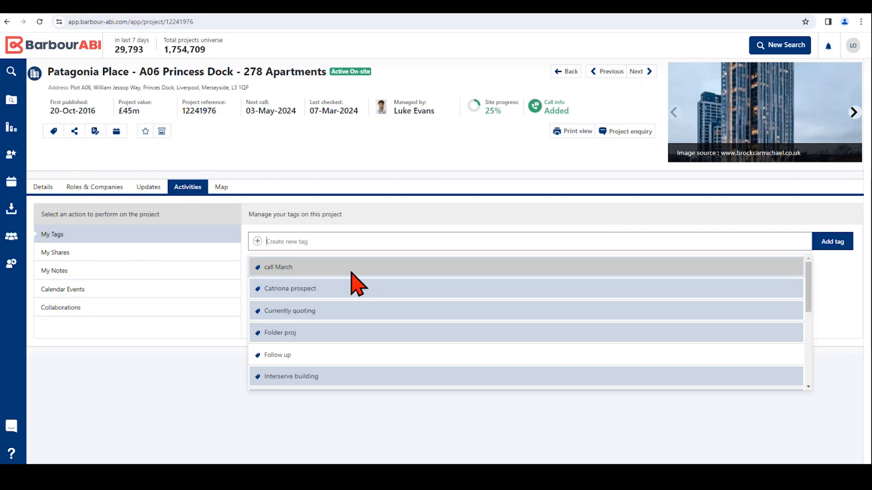
scroll(340, 381, down, 2)
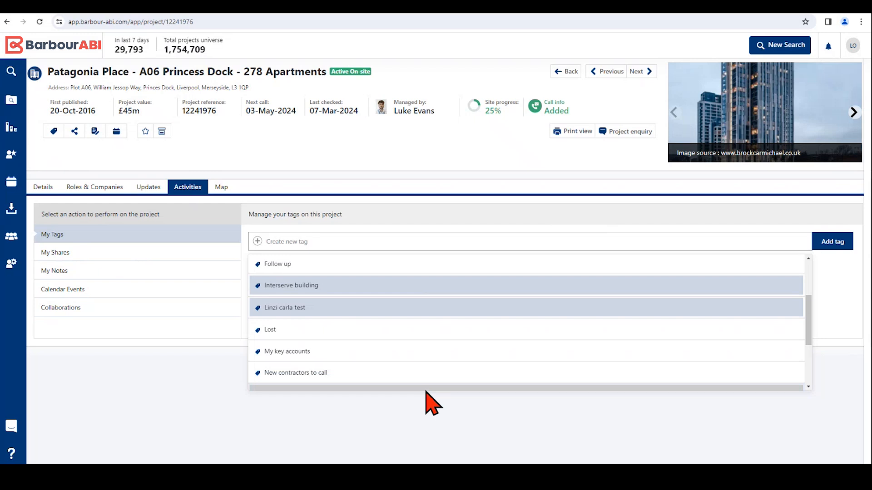
scroll(379, 358, up, 2)
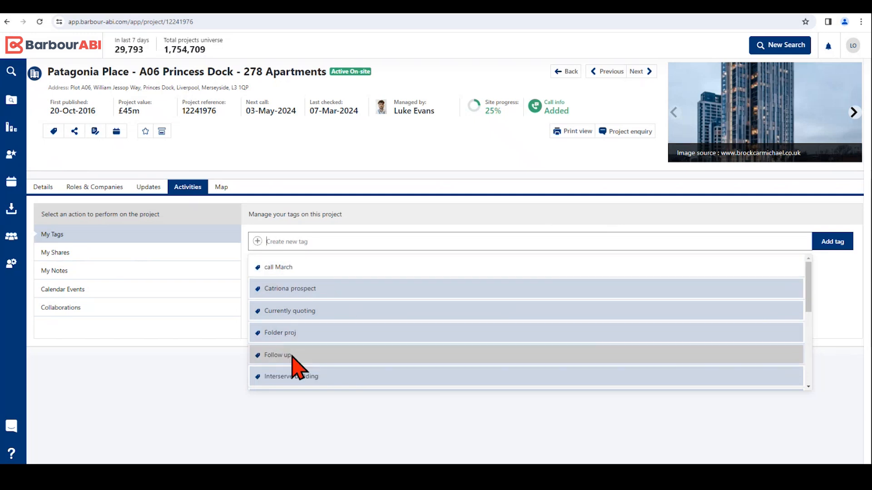
scroll(292, 358, down, 1)
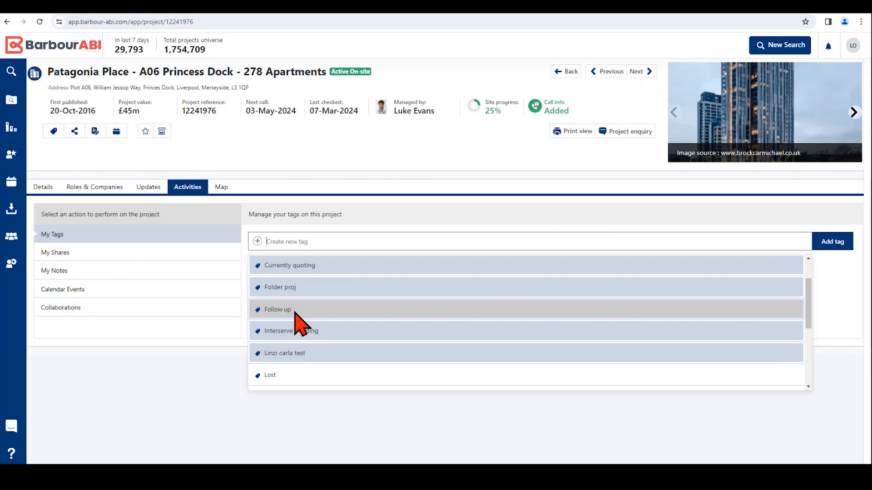
scroll(325, 368, down, 1)
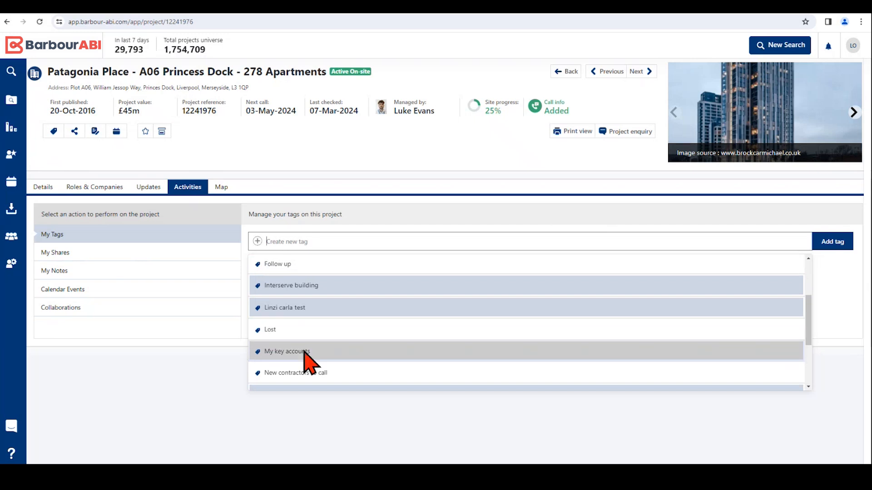
scroll(312, 359, down, 1)
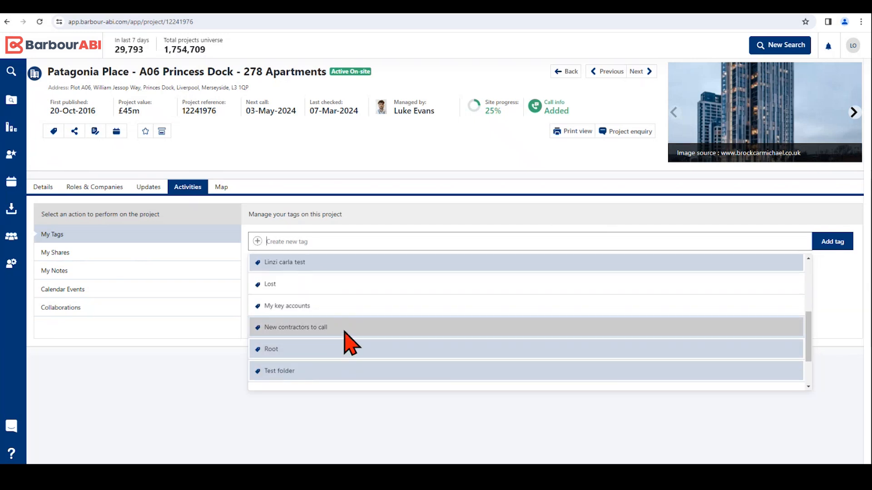
scroll(318, 359, down, 2)
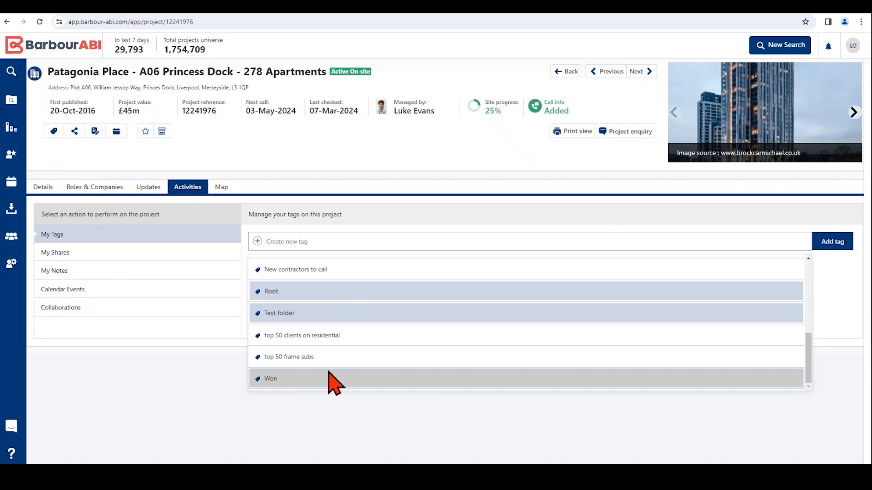
scroll(329, 372, up, 5)
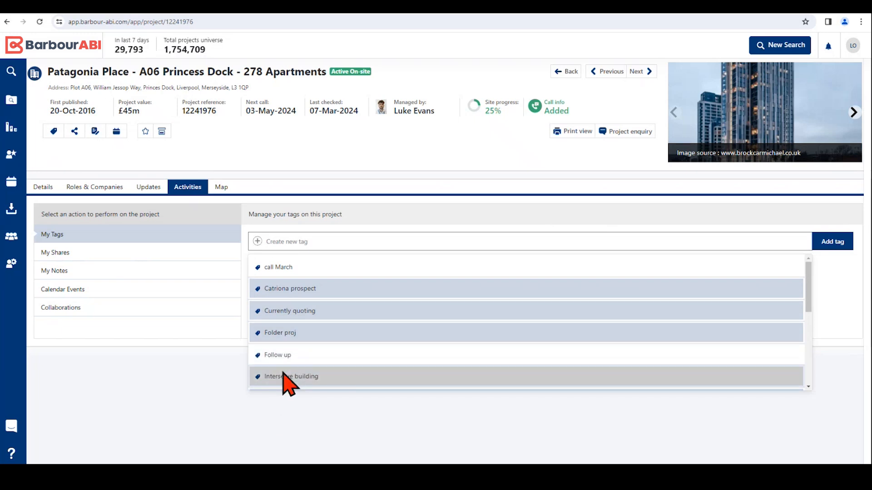
click(272, 355)
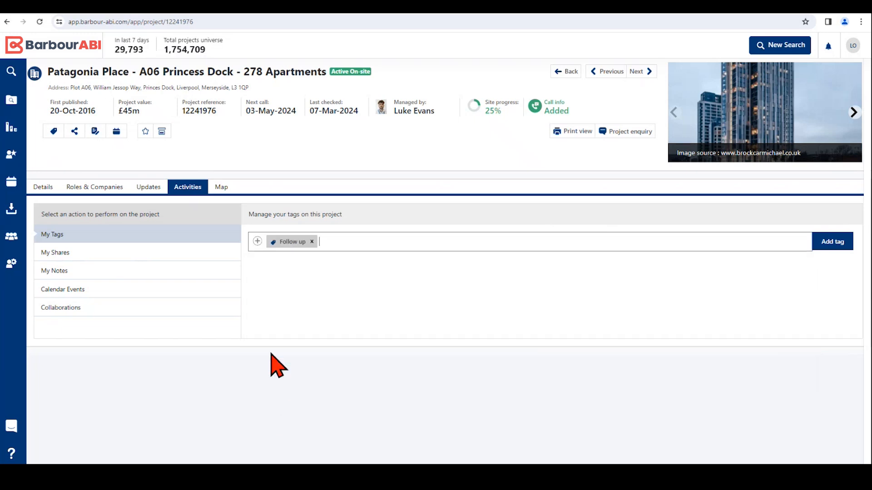
click(829, 243)
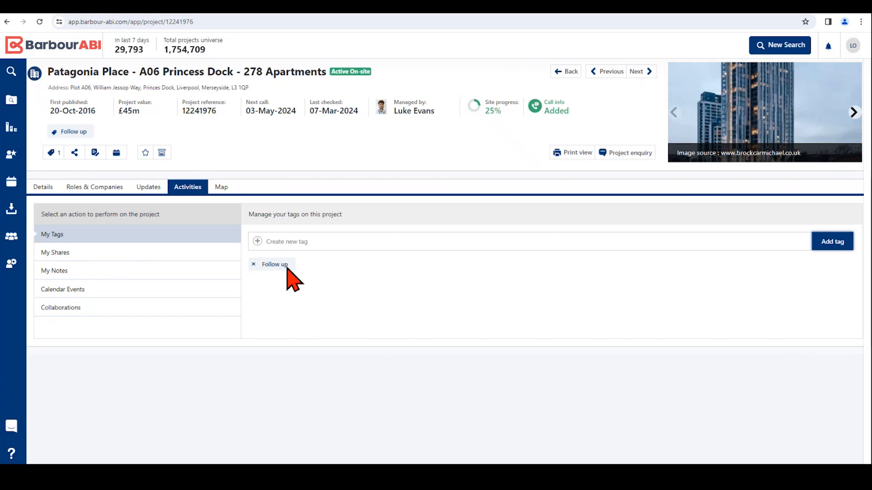
Step: Create a new tag named "call back March" and add it to the project
click(301, 244)
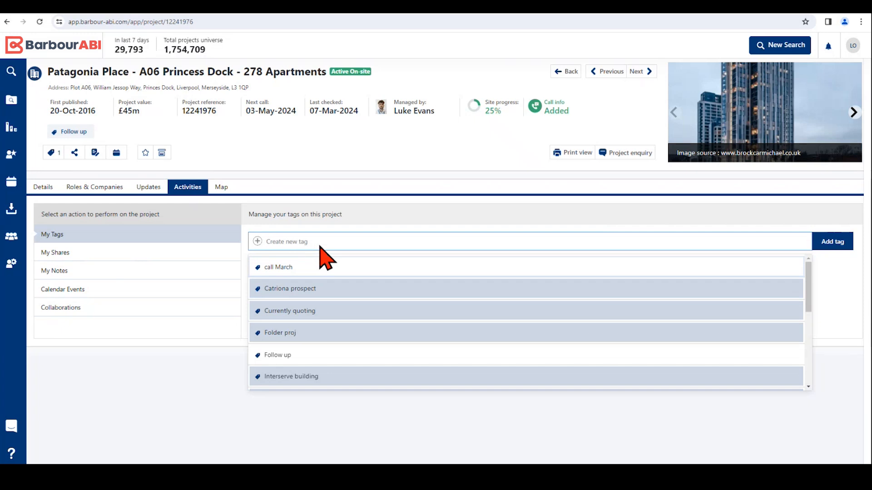
text(call back March)
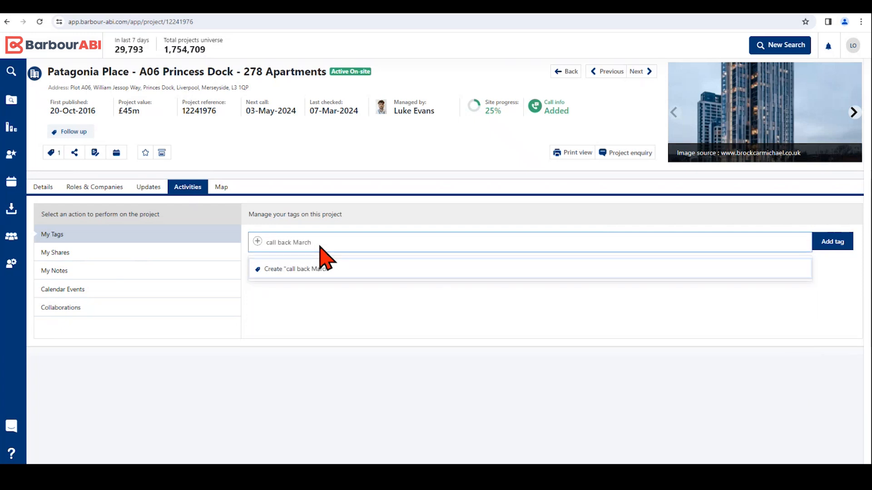
click(298, 269)
click(830, 241)
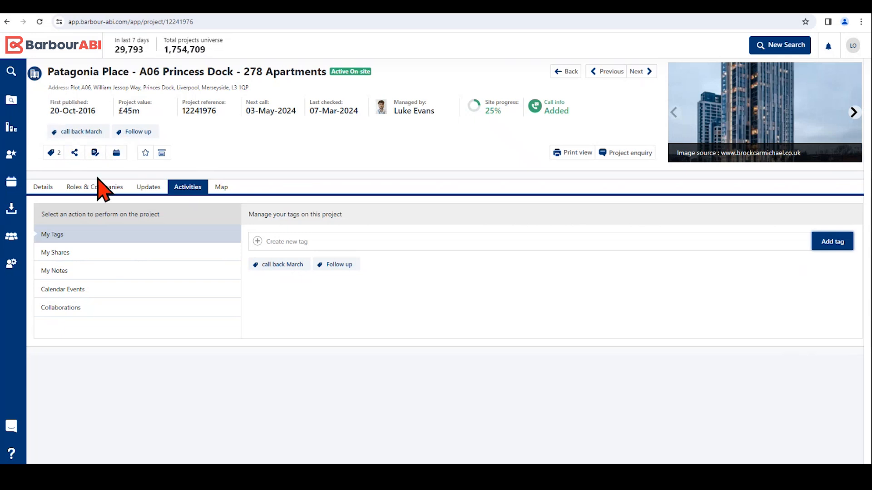
Step: Show the project's roles and companies and select the company listed as Contractor
click(78, 191)
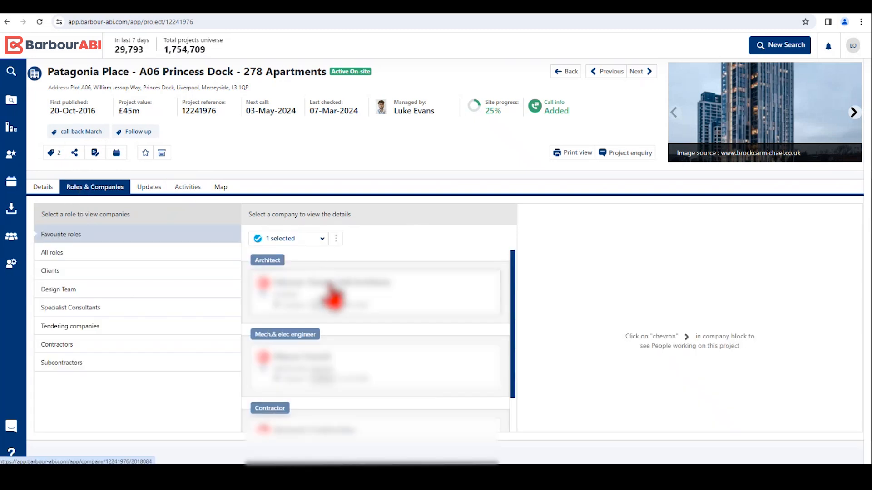
scroll(330, 287, down, 1)
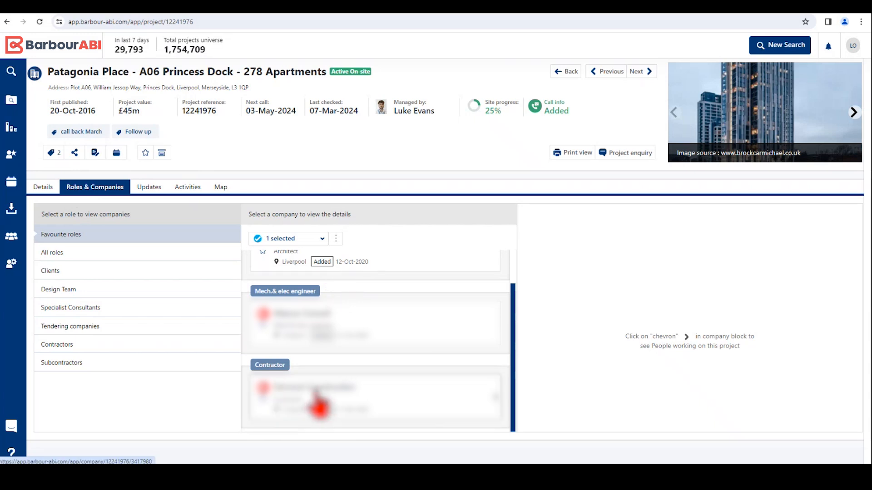
click(262, 389)
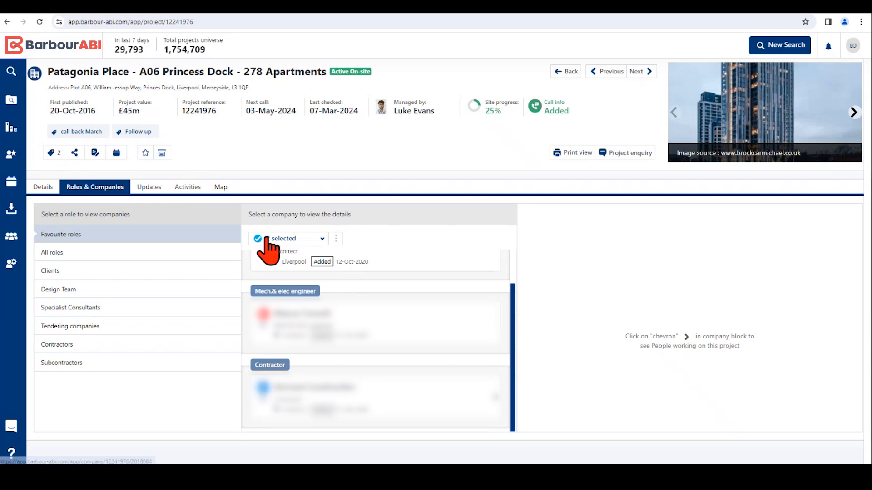
Step: Add the existing "New contractors to call" tag to the selected companies and close the tag dialog
click(336, 239)
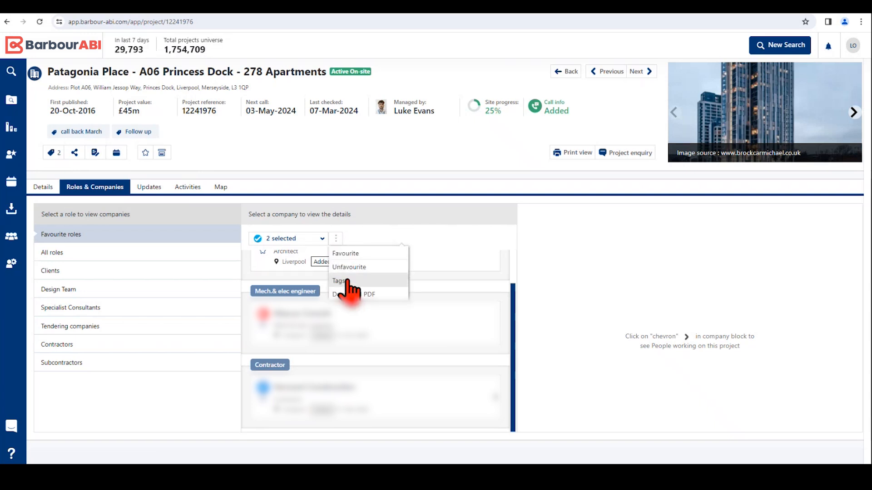
click(338, 282)
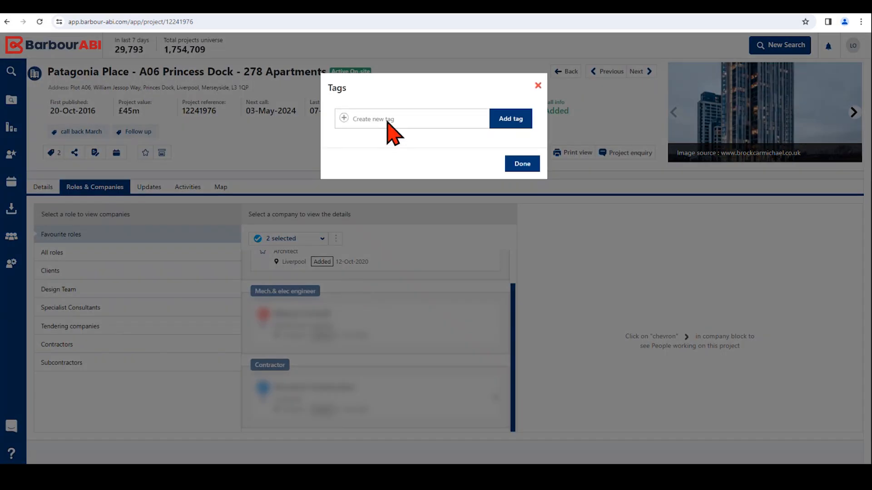
click(389, 124)
scroll(393, 173, down, 5)
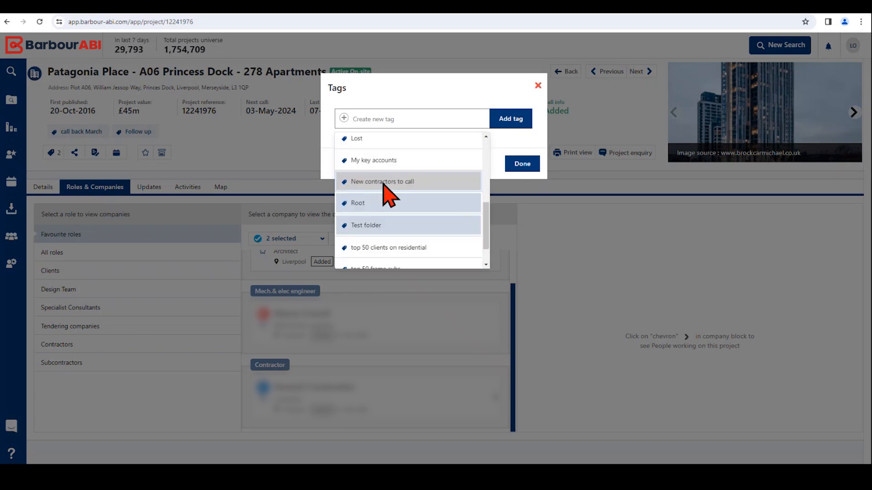
click(384, 183)
click(509, 122)
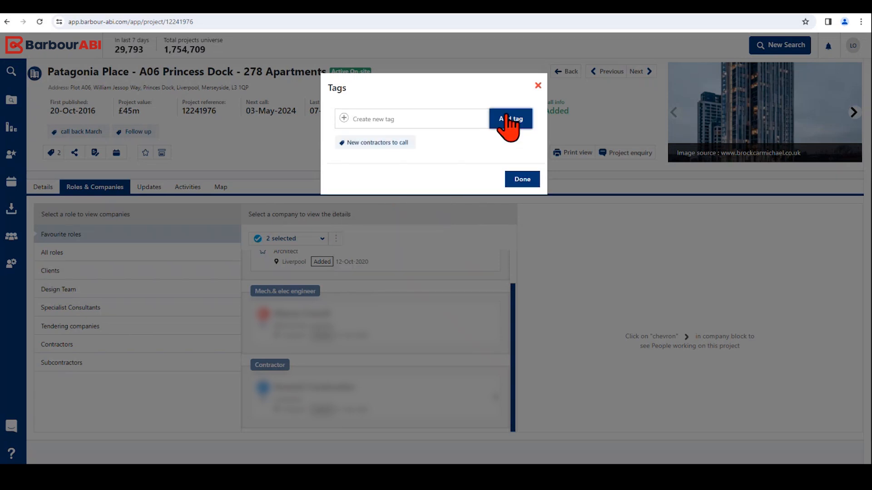
click(522, 187)
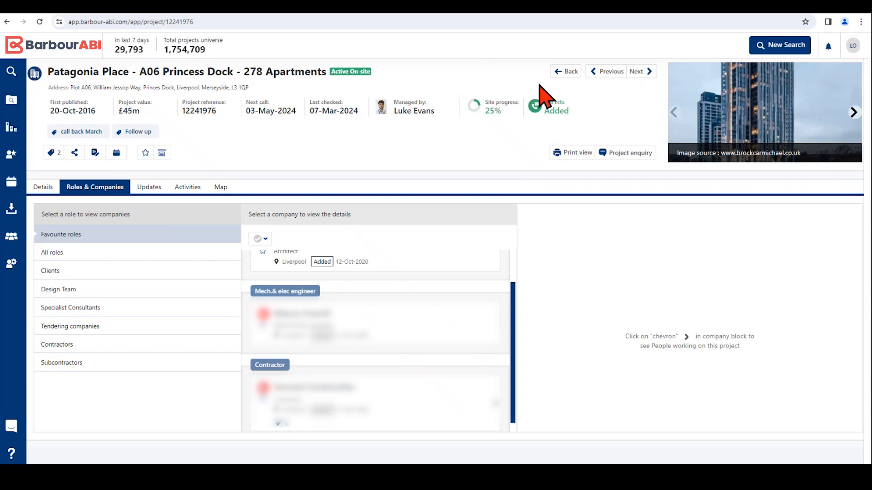
Step: Return to the project results and select Harrogate Convention Centre, Lostock Road - Petrol Station and Co Op Food Store, Bailiff Bridge
click(562, 73)
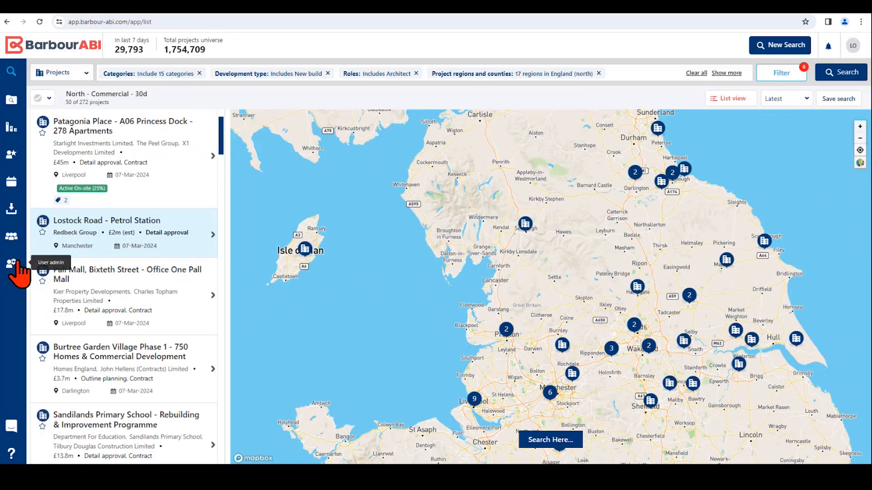
scroll(123, 383, down, 2)
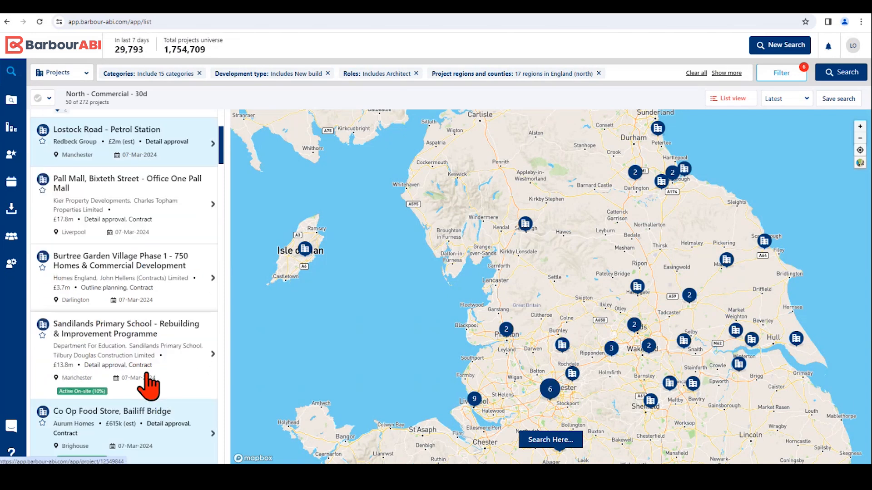
scroll(148, 384, up, 4)
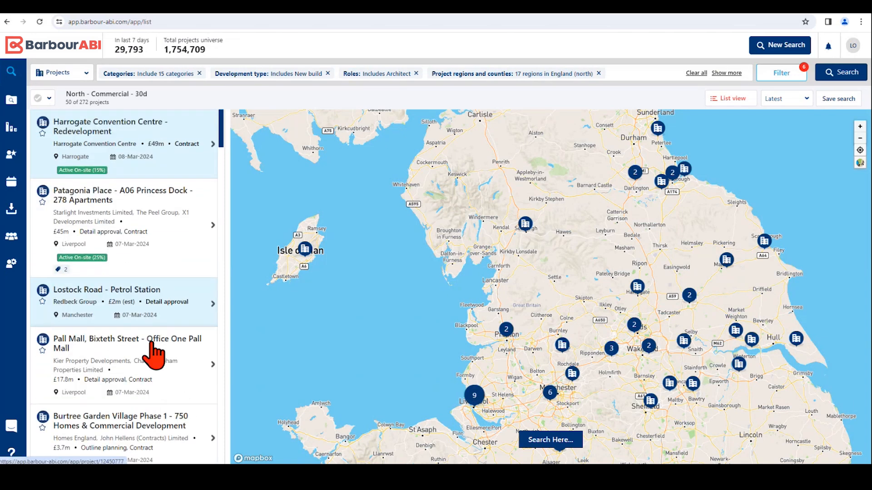
click(42, 122)
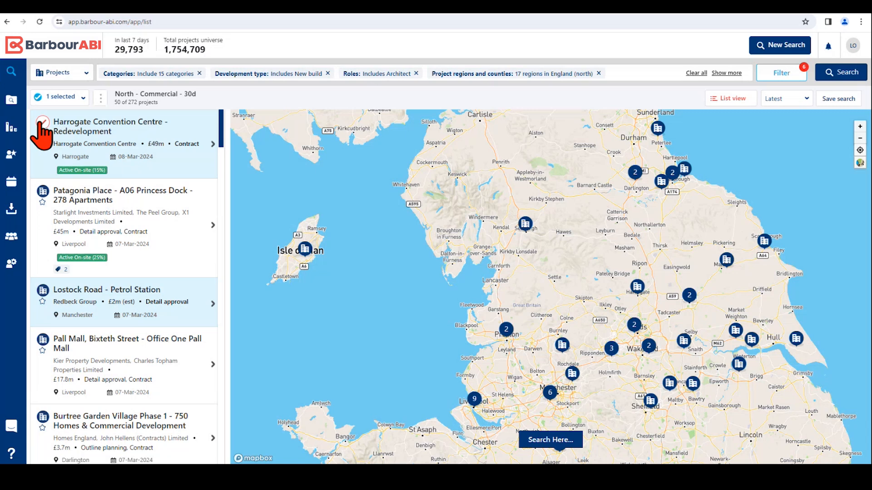
click(42, 289)
scroll(54, 318, down, 2)
scroll(90, 375, down, 3)
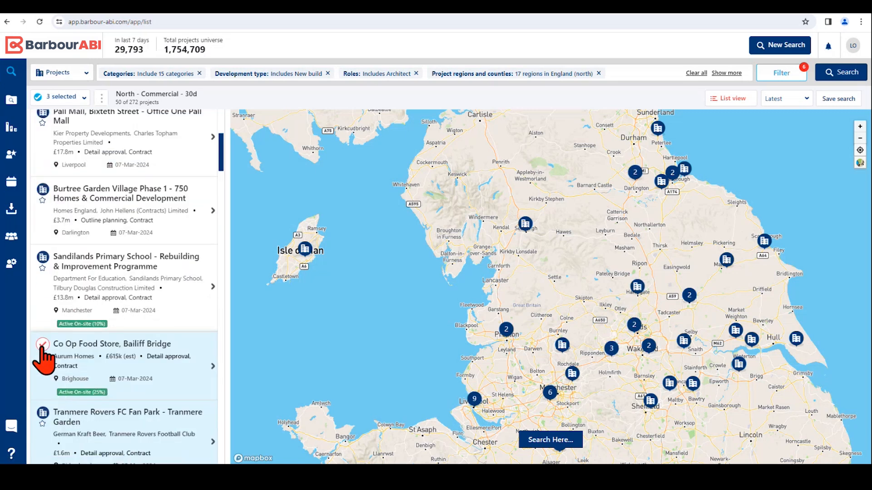
Step: Add the existing Follow up tag to the three selected projects in bulk
click(101, 98)
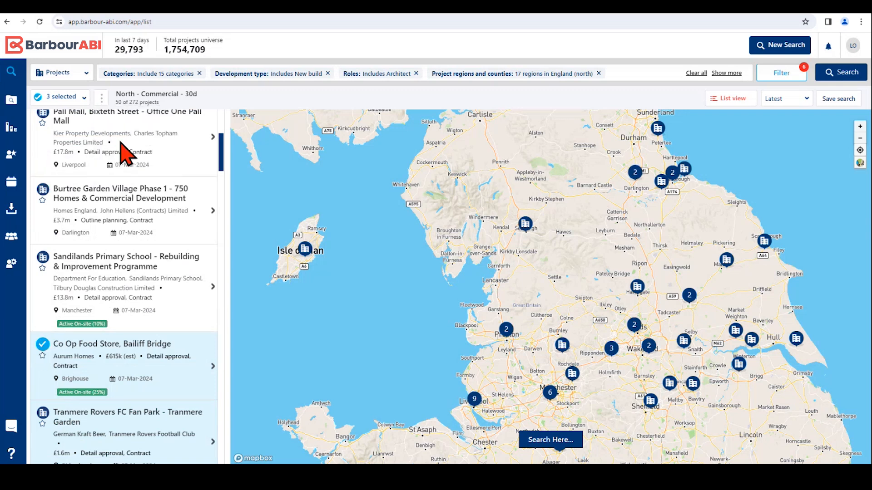
click(392, 120)
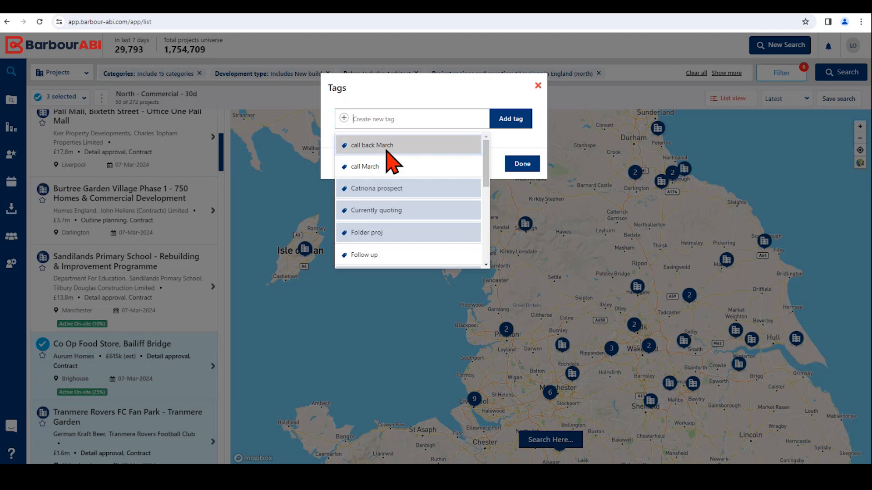
scroll(384, 227, down, 2)
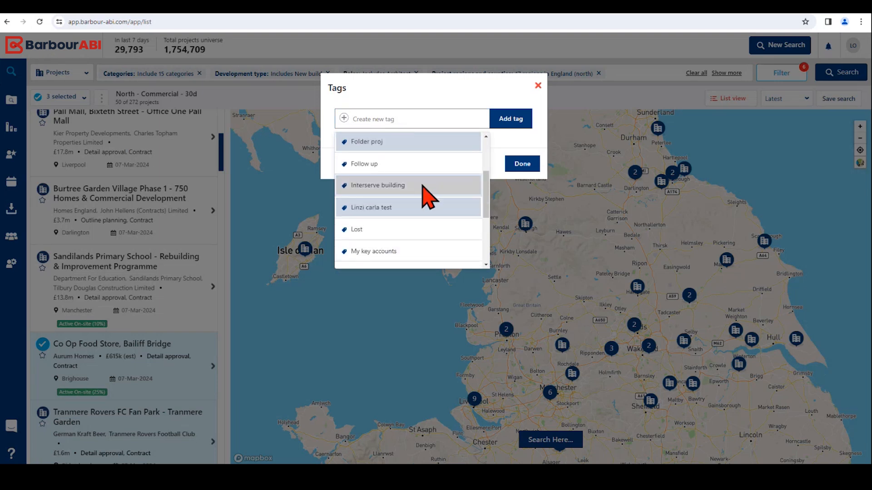
scroll(423, 199, down, 2)
scroll(427, 211, down, 4)
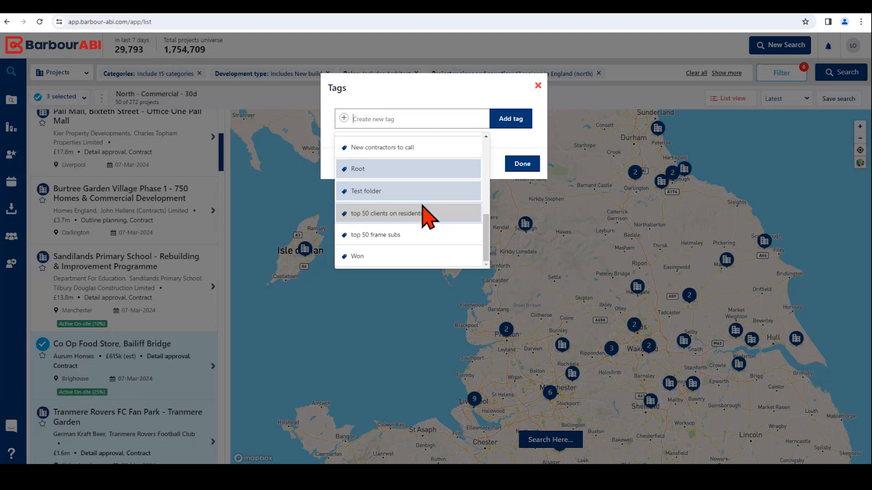
scroll(427, 213, up, 10)
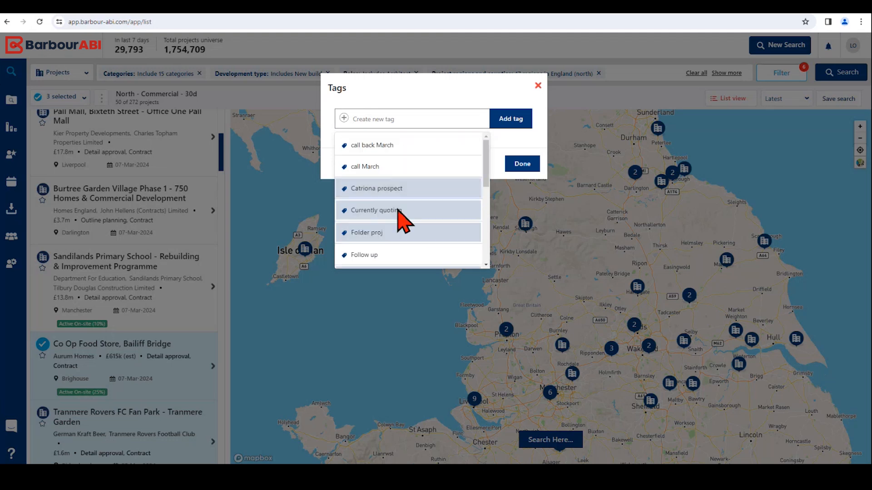
click(358, 255)
click(504, 120)
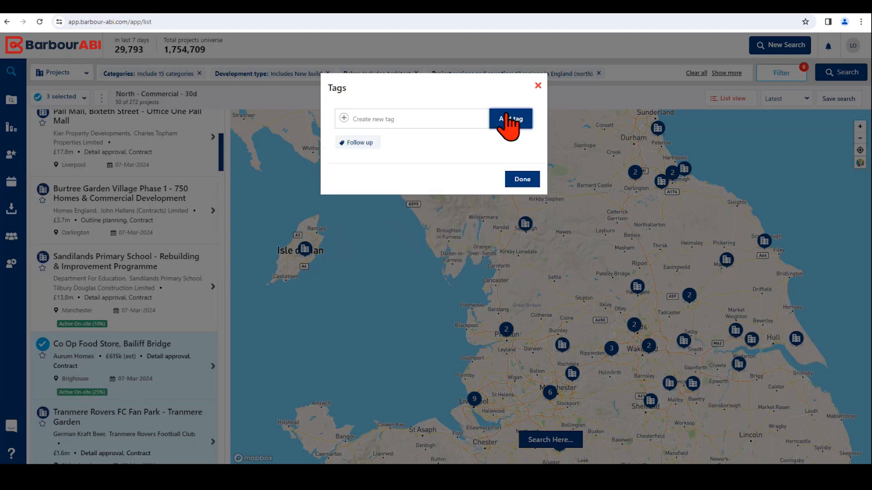
Step: Finish tagging the selected projects and show the overview of all tags in My leads
click(522, 180)
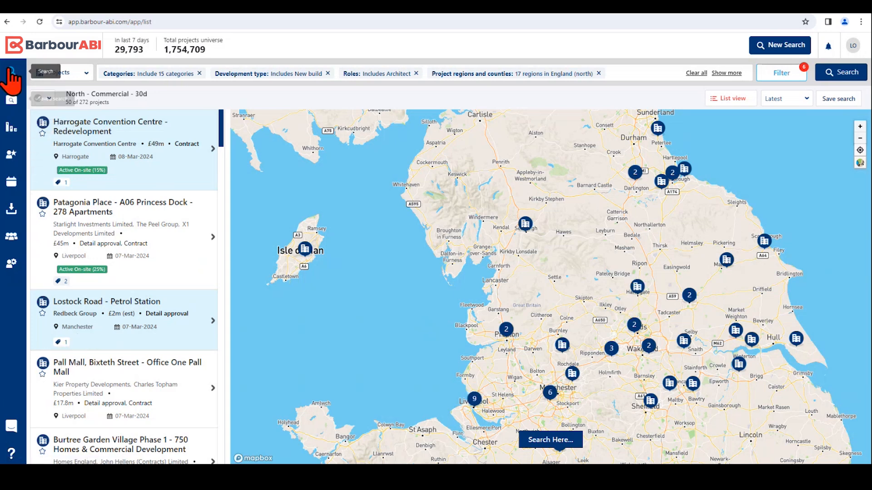
click(13, 156)
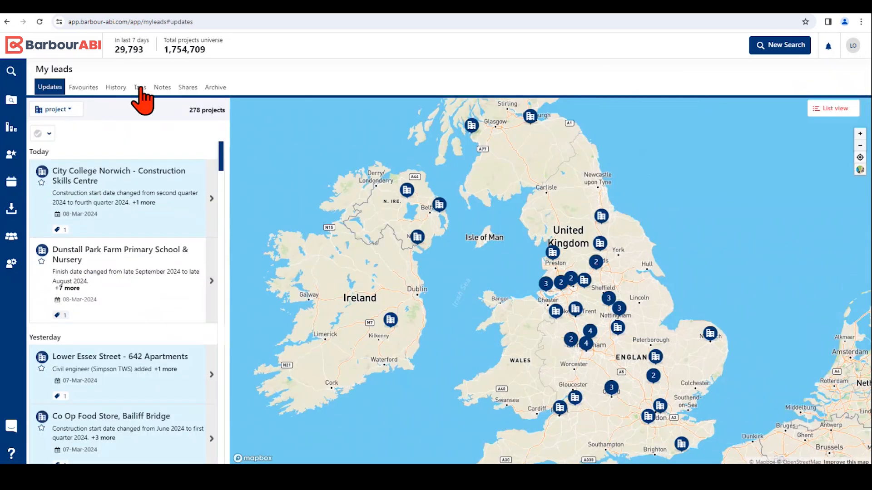
click(141, 88)
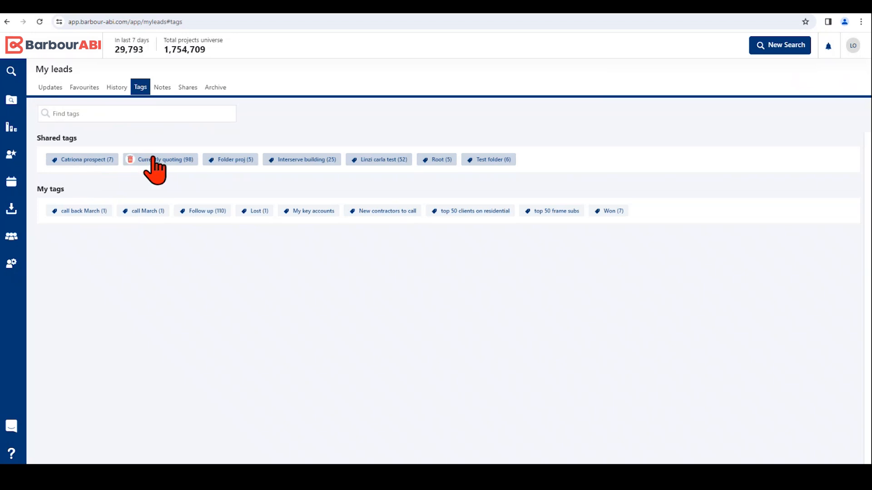
Step: Delete the shared tag "Currently quoting" and confirm its deletion
mouse_move(168, 164)
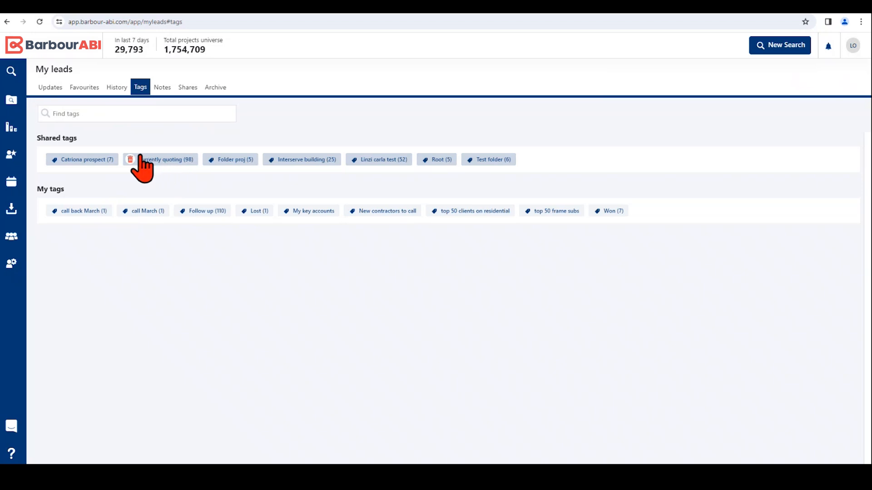
click(130, 159)
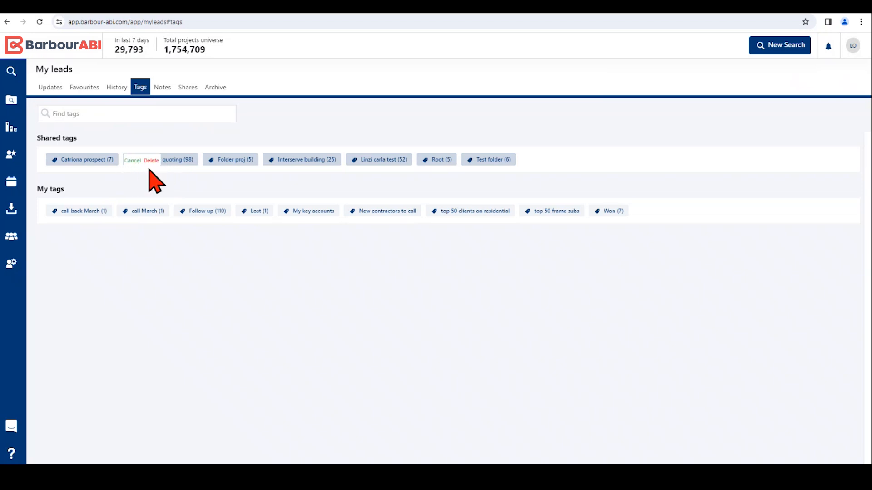
click(151, 161)
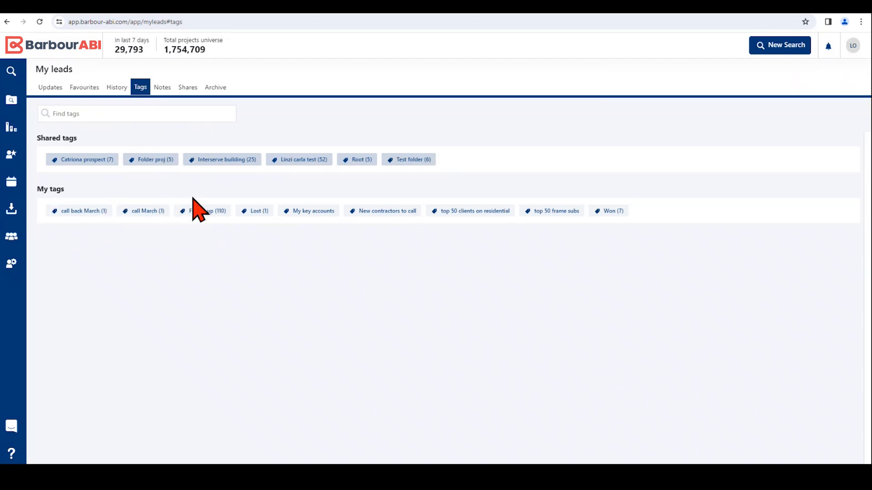
Step: Show the projects tagged Follow up and share that tag with a colleague found by searching for "car"
click(201, 211)
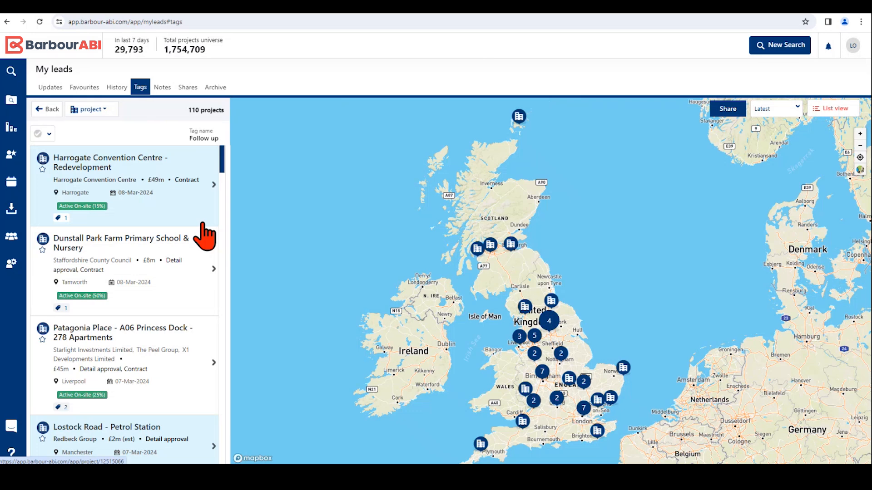
click(729, 109)
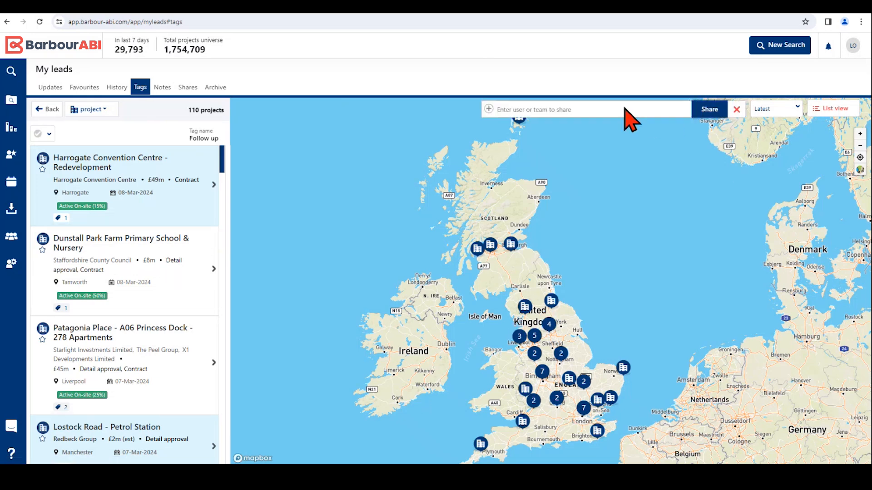
text(car)
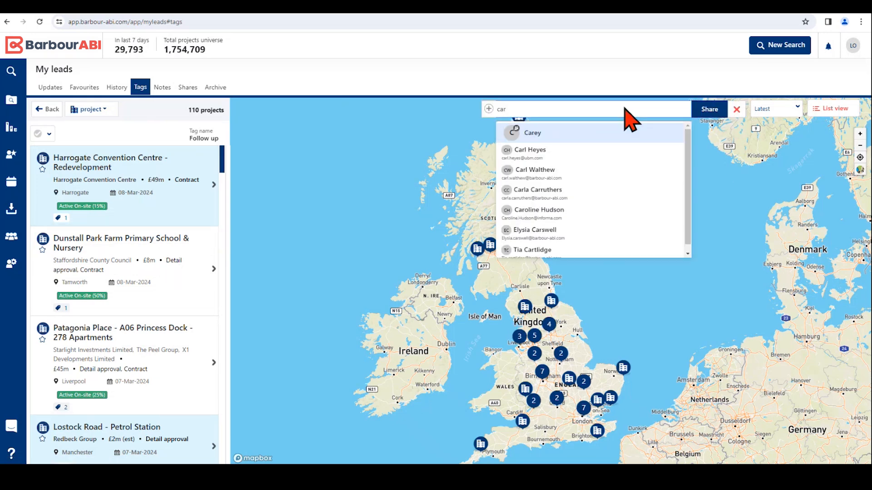
click(534, 189)
click(708, 110)
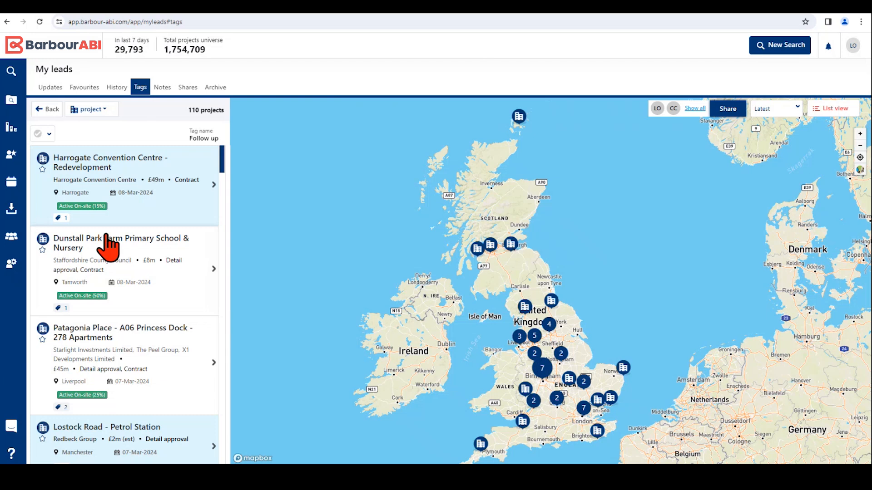
Step: Remove the Follow up tag from the Harrogate Convention Centre - Redevelopment project through its activities
click(94, 168)
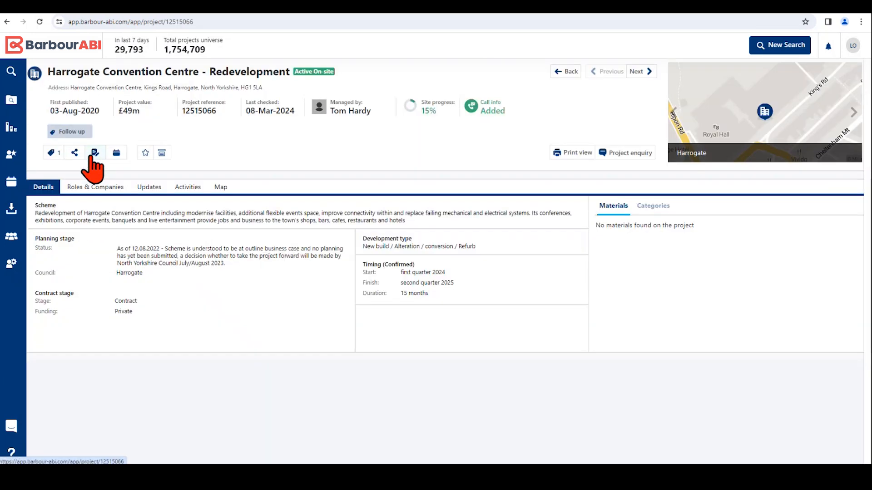
click(188, 186)
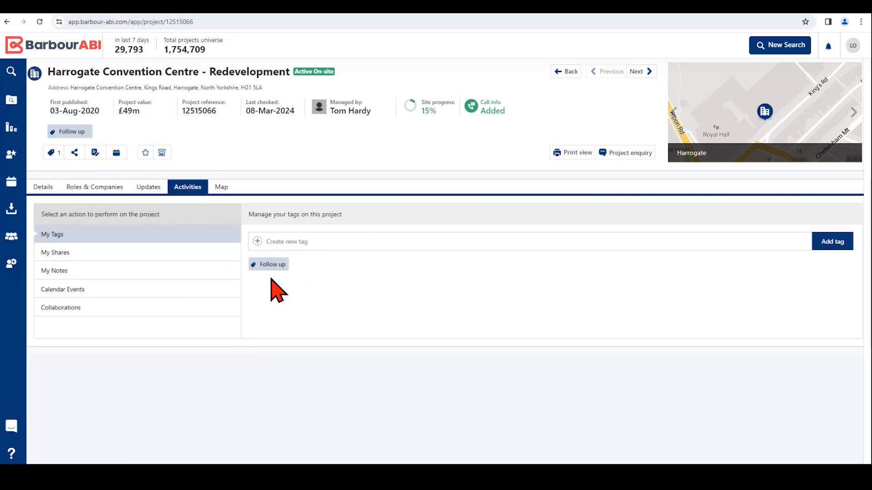
click(253, 265)
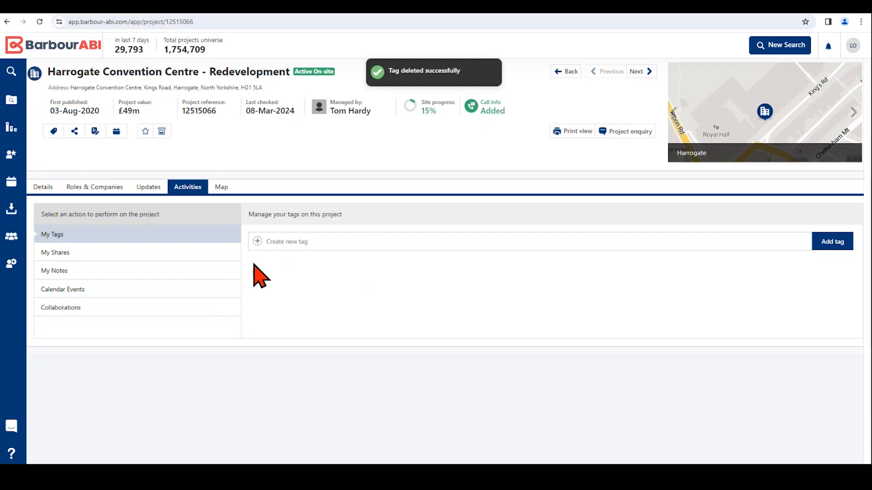
Step: Return to the tag overview and delete the personal tag "call March", confirming the deletion
click(566, 71)
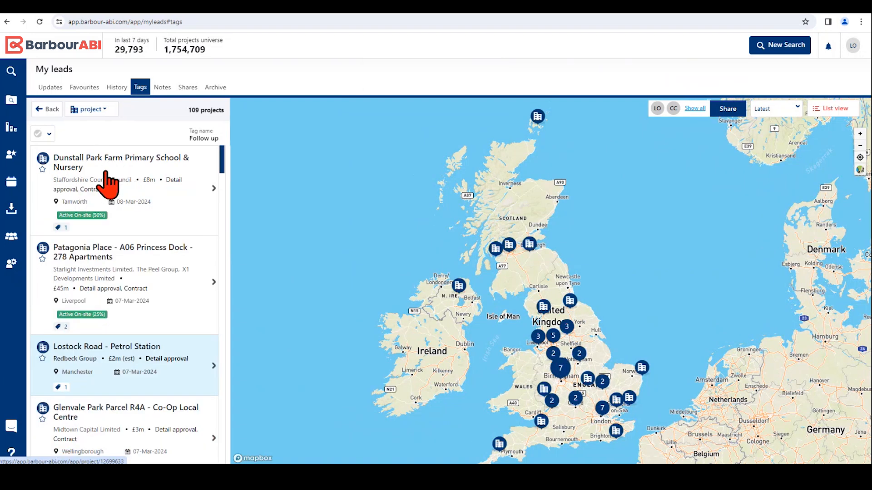
click(51, 110)
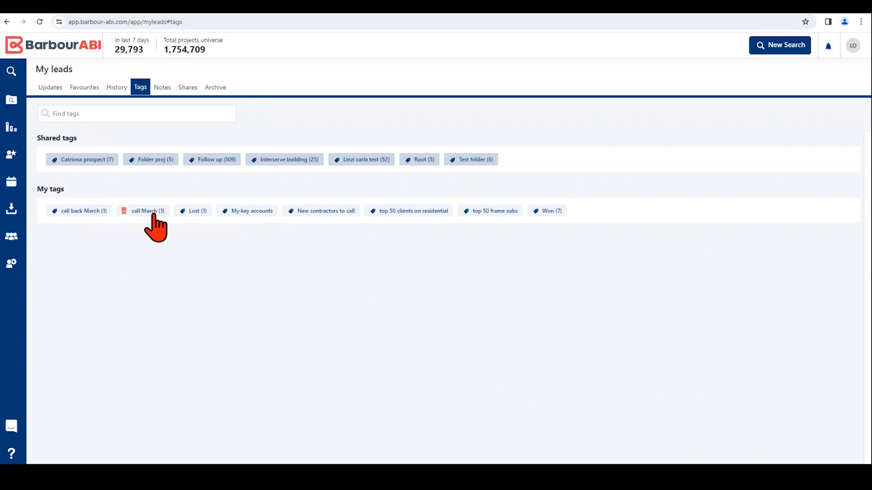
click(124, 210)
click(147, 211)
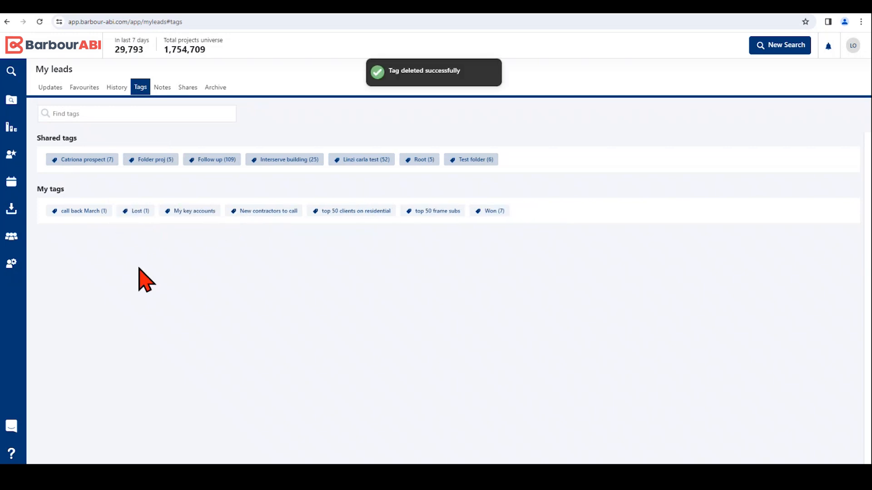